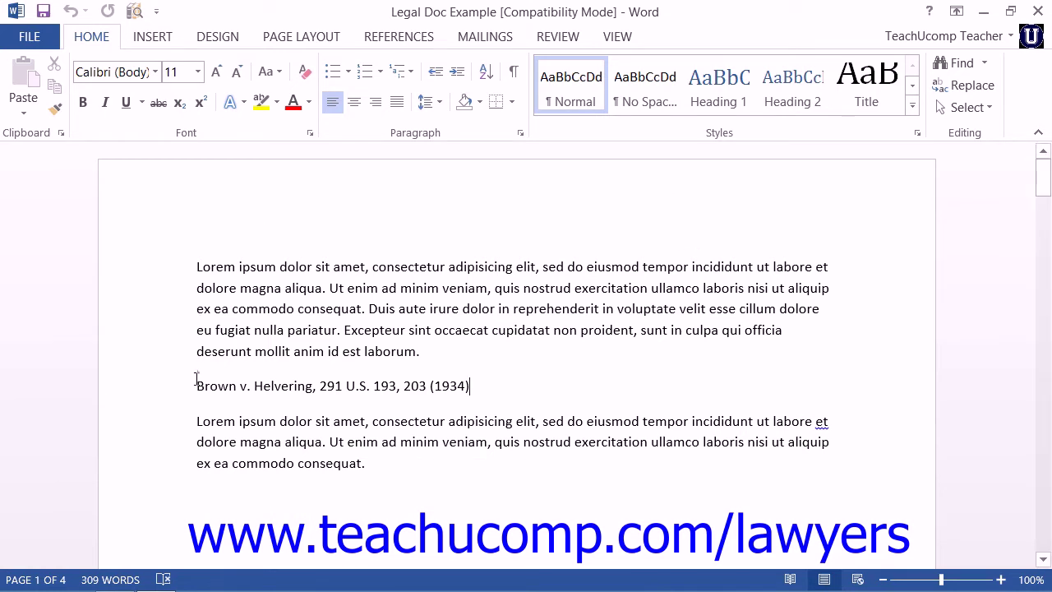
- Select the Brown v. Helvering citation line and open Mark Citation from the References tab
left_click_drag(197, 385, 469, 387)
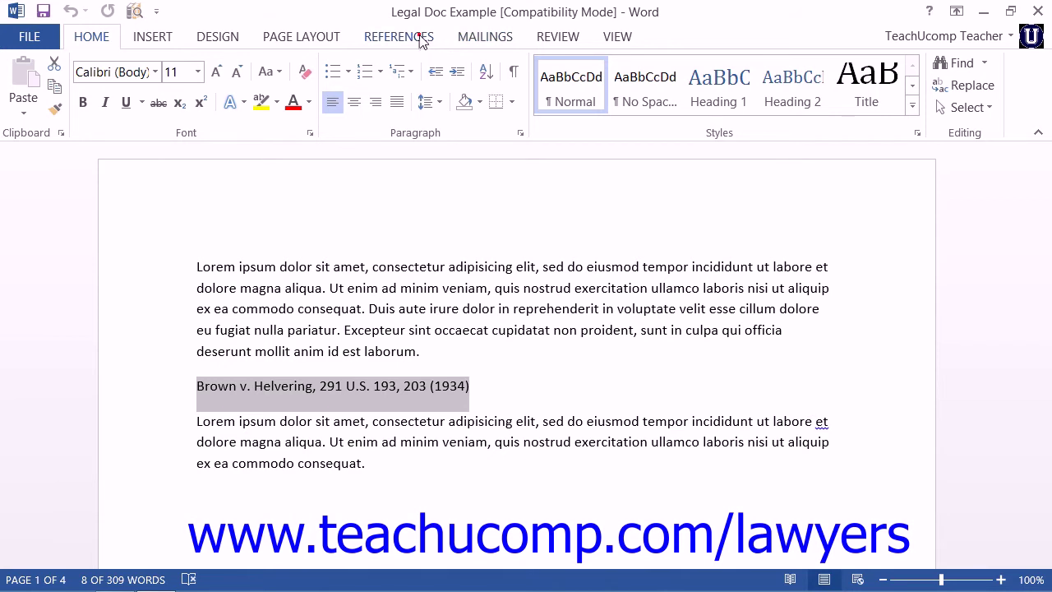
left_click(420, 39)
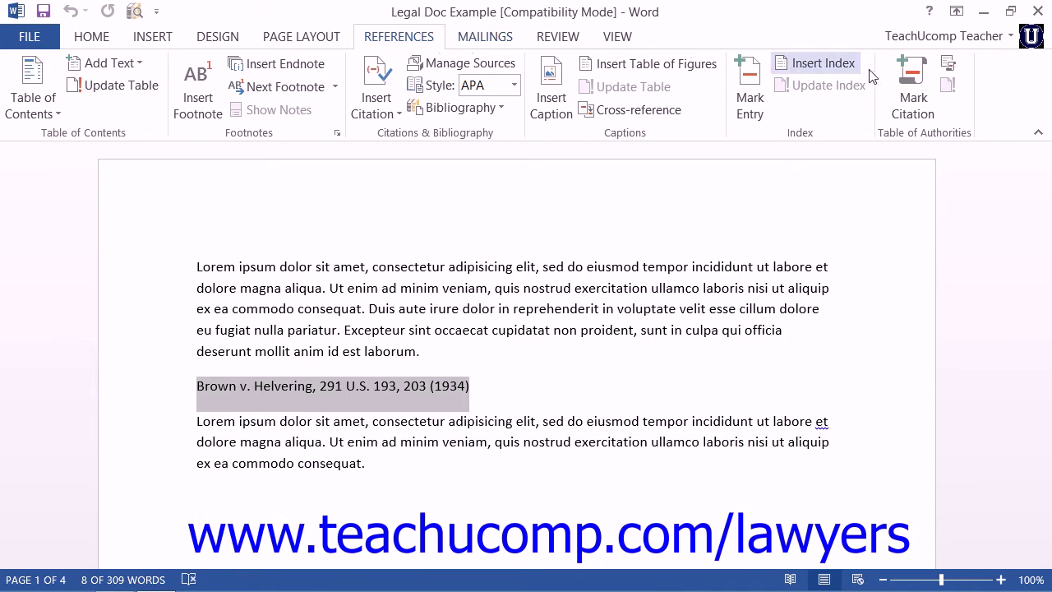
left_click(912, 103)
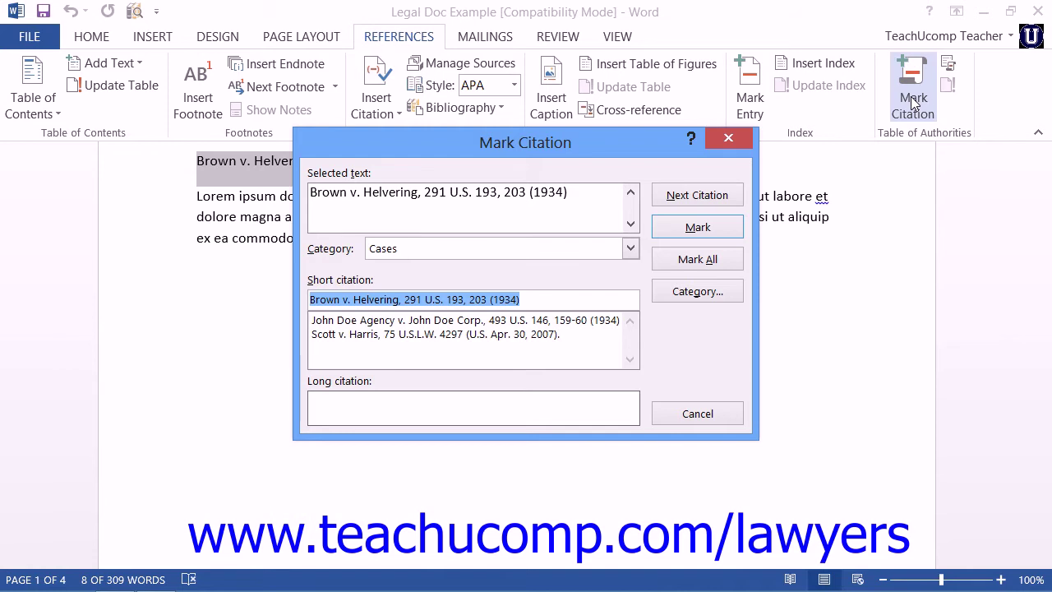
- Place the insertion point right after the Brown v. Helvering citation text
left_click(574, 194)
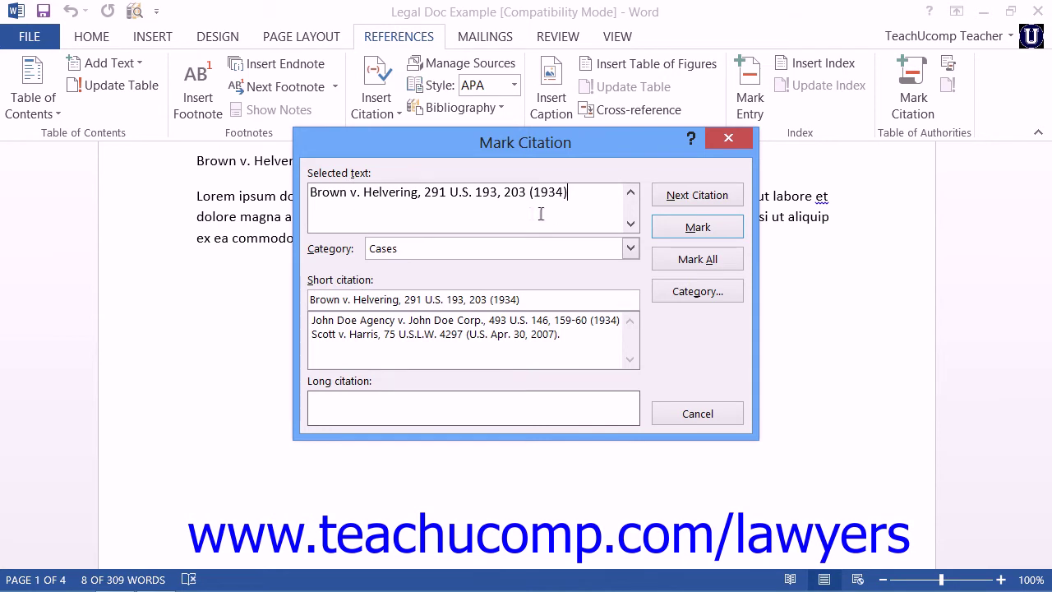
right_click(473, 192)
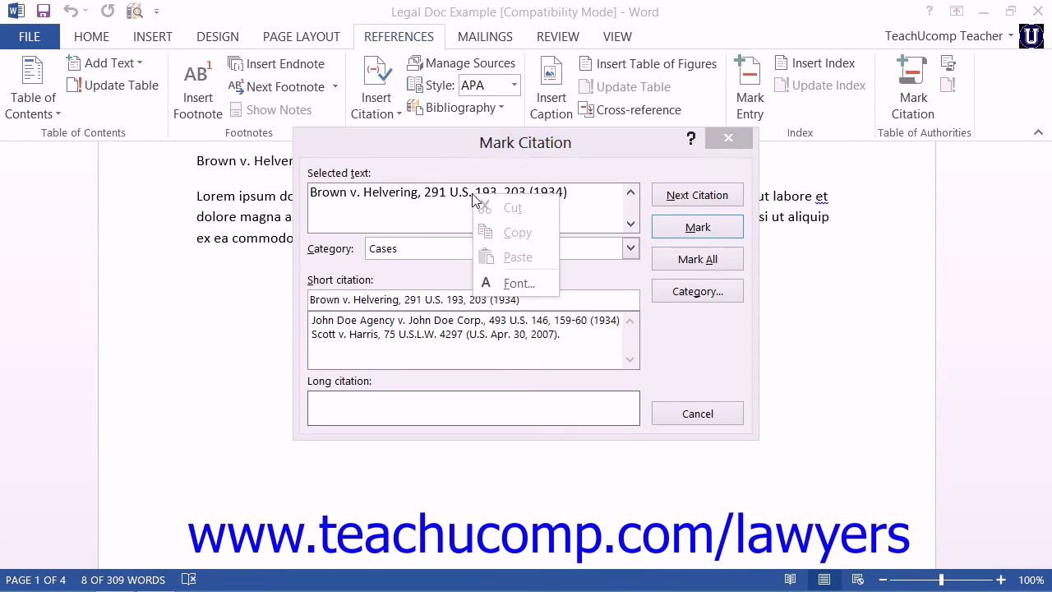
left_click(516, 283)
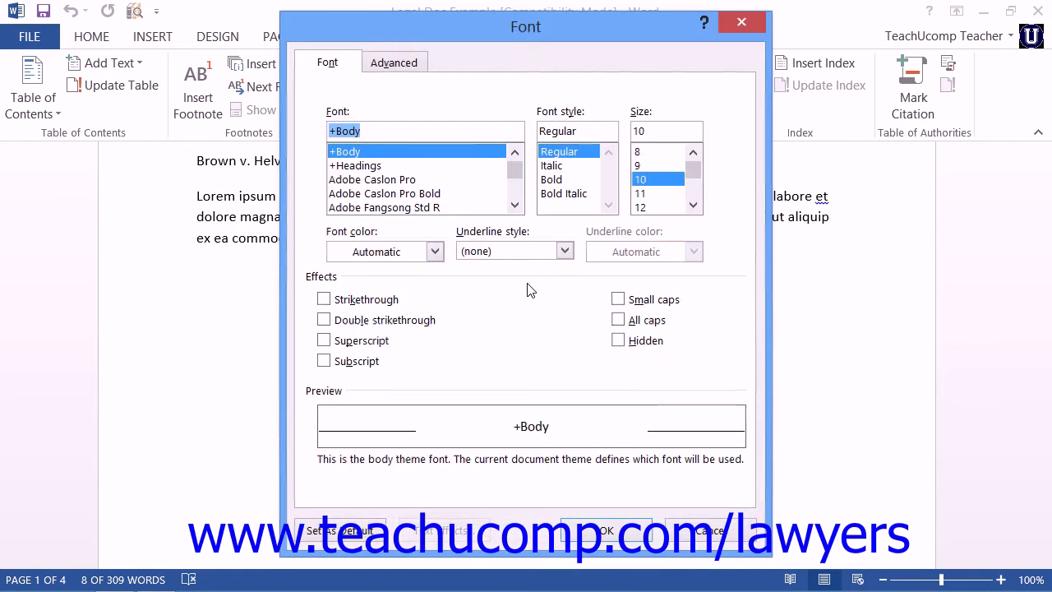
left_click(697, 532)
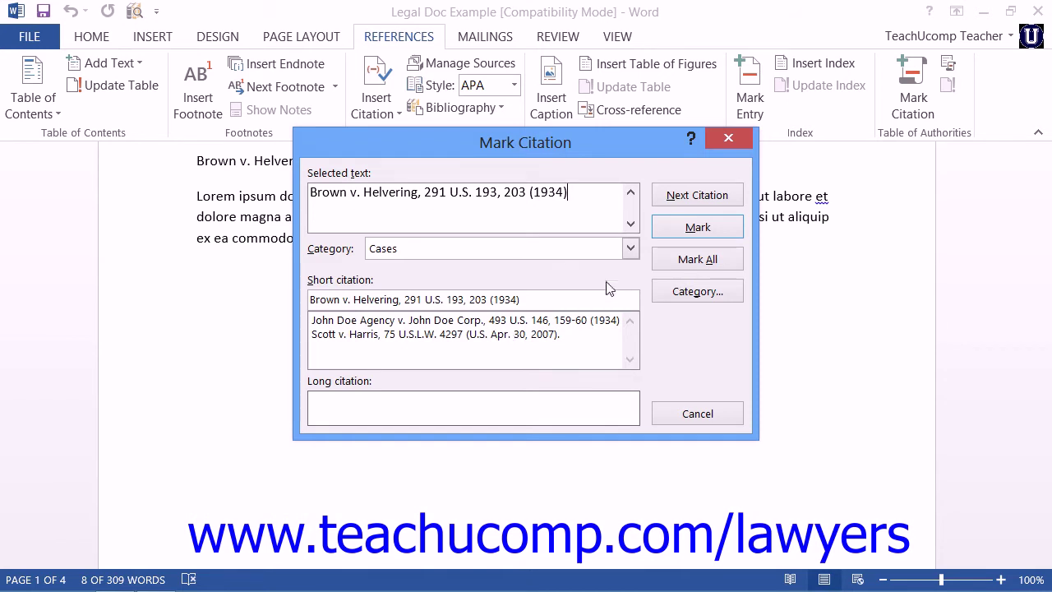
- Keep the citation category as Cases and bring up the Edit Category dialog
left_click(630, 249)
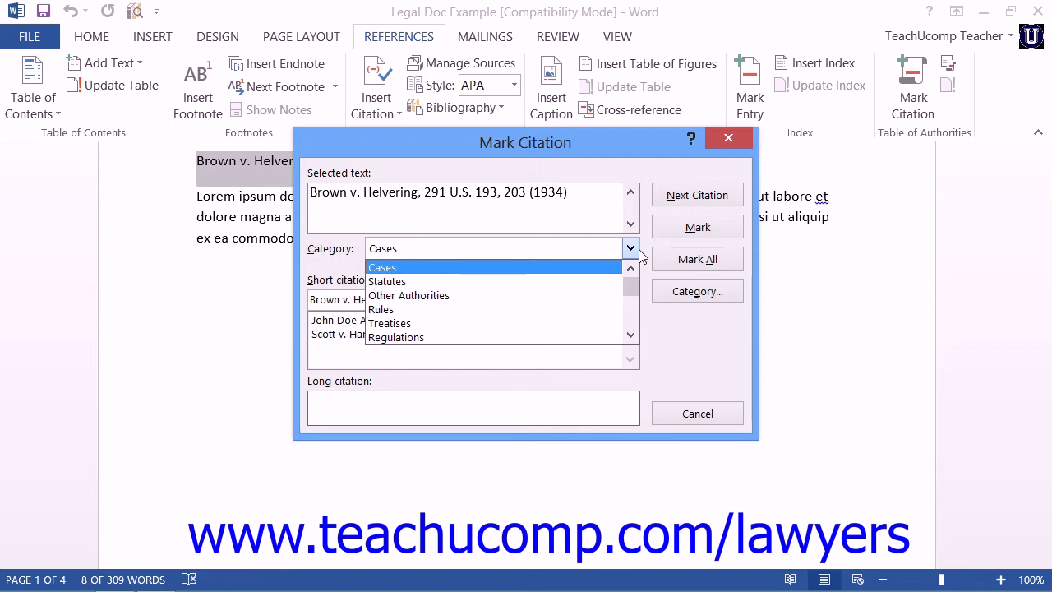
left_click(638, 249)
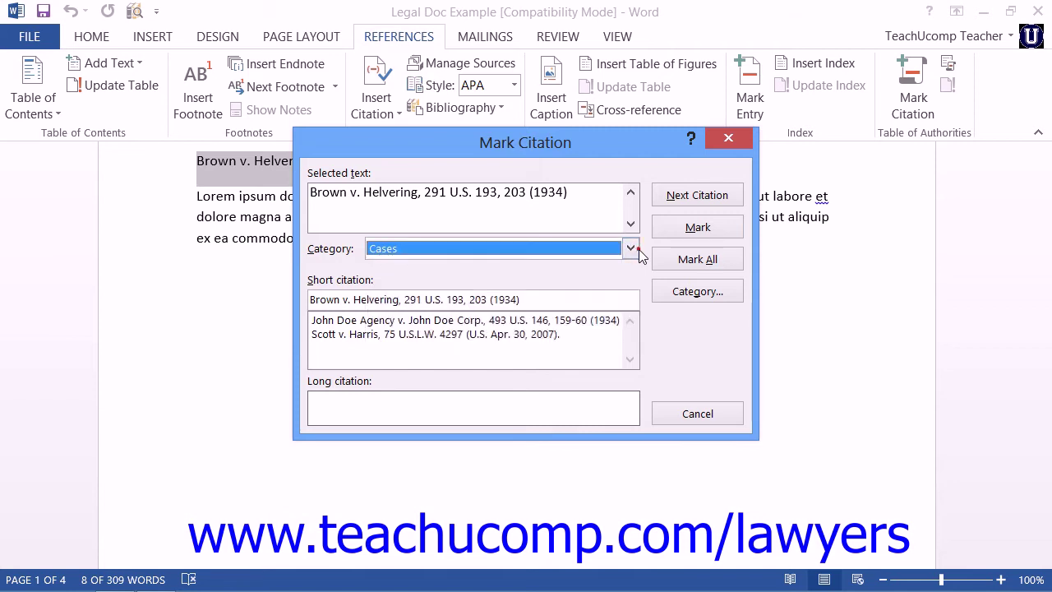
left_click(692, 292)
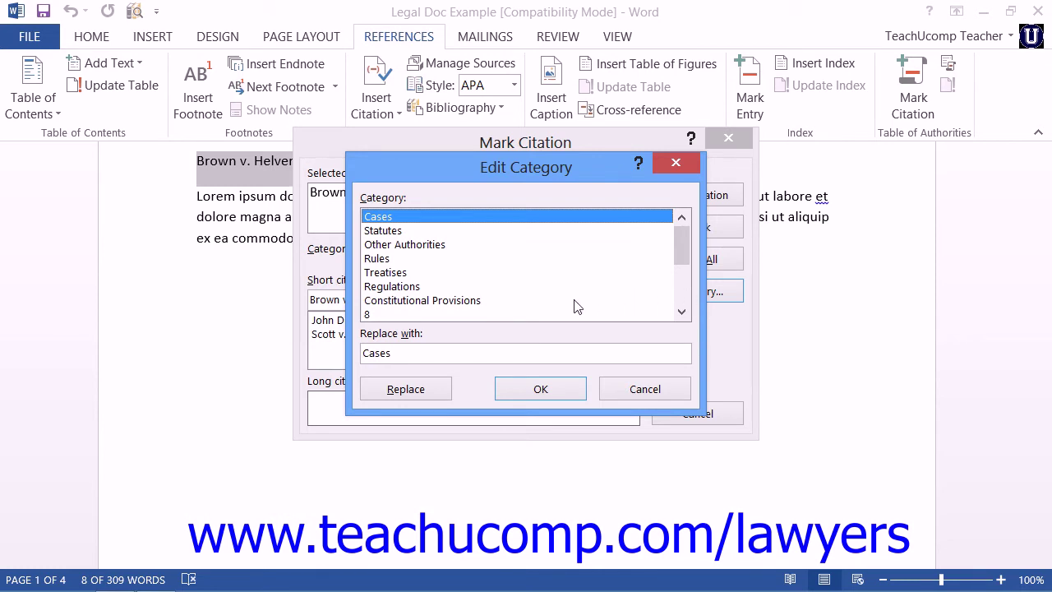
- Cancel Edit Category without renaming category 8, returning to the short citation's end
left_click(409, 314)
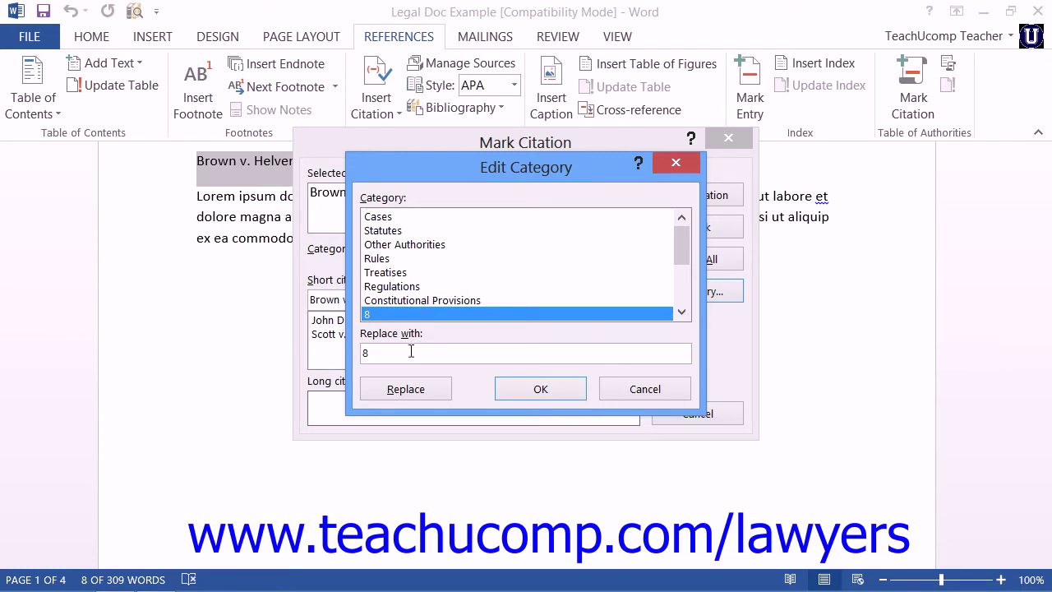
double_click(408, 351)
left_click(623, 389)
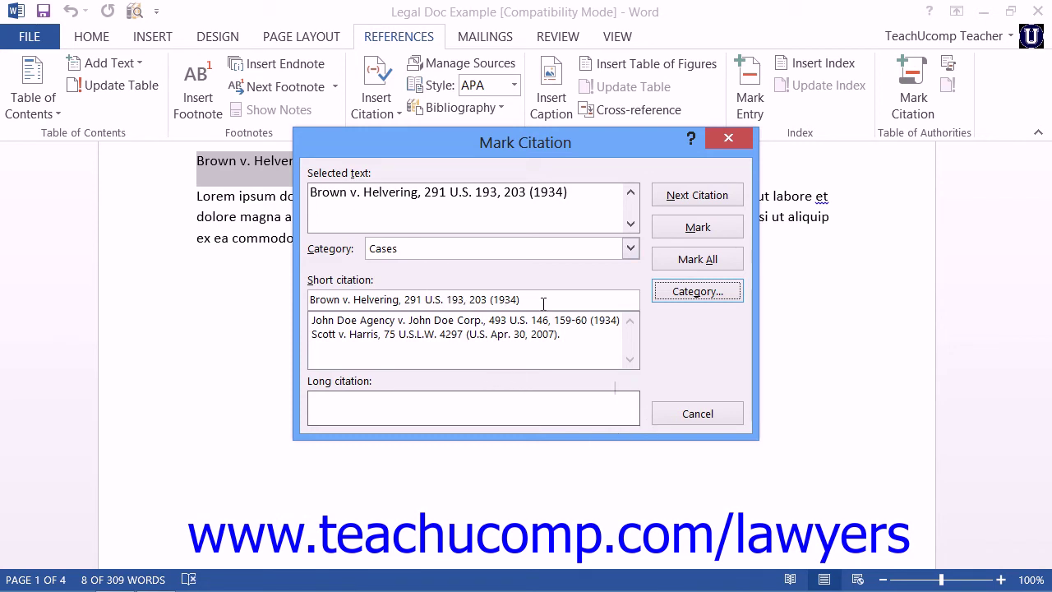
left_click(607, 299)
- Trim the page numbers so the short citation reads just 'Brown v. Helvering'
key("BackSpace")
key("BackSpace")
key("BackSpace")
key("BackSpace")
key("BackSpace")
key("BackSpace")
key("BackSpace")
key("BackSpace")
key("BackSpace")
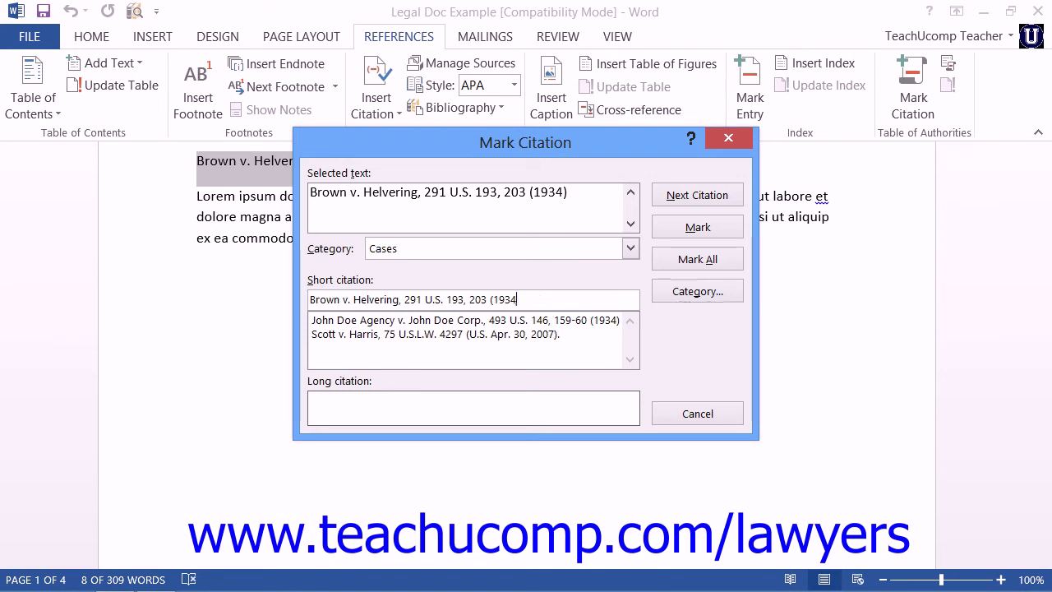
key("BackSpace")
key("BackSpace")
key("BackSpace")
key("BackSpace")
key("BackSpace")
key("BackSpace")
key("BackSpace")
key("BackSpace")
key("BackSpace")
key("BackSpace")
key("BackSpace")
key("BackSpace")
key("BackSpace")
key("BackSpace")
key("BackSpace")
key("BackSpace")
key("BackSpace")
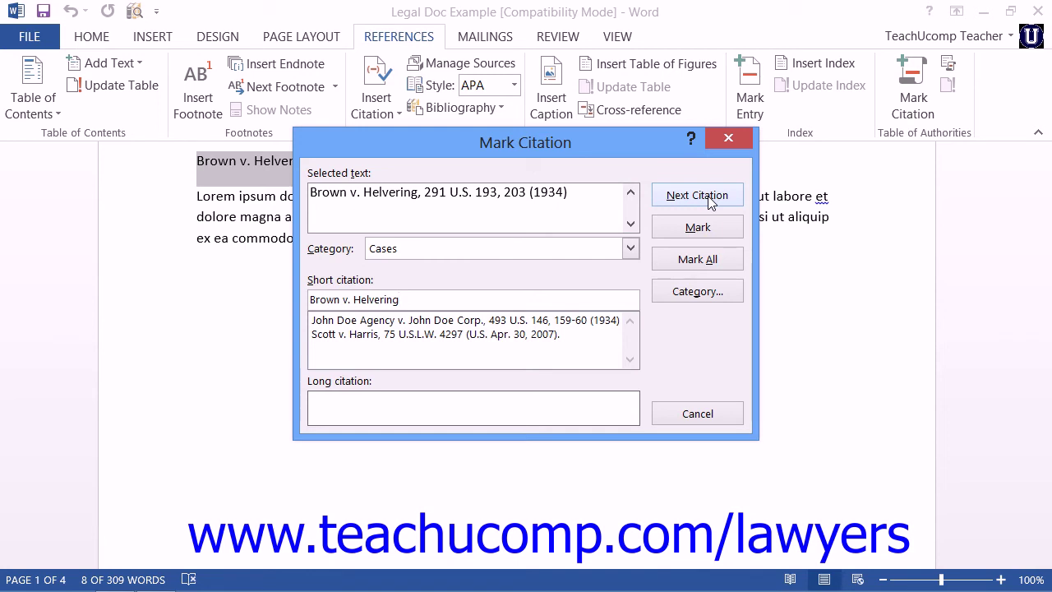
left_click(584, 194)
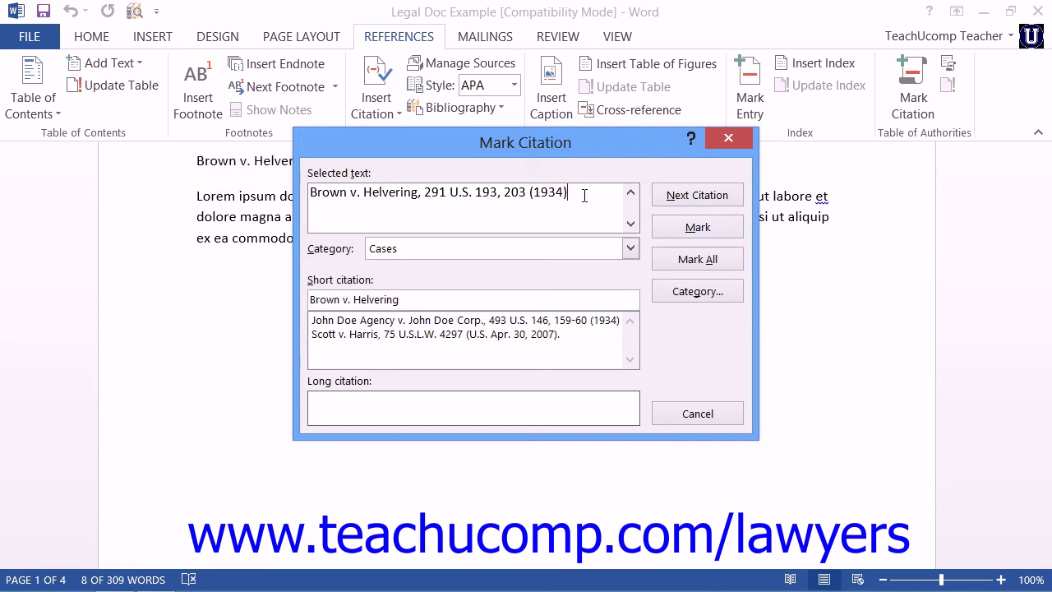
- Mark All occurrences of Brown v. Helvering as Cases authorities, then close Mark Citation
left_click(454, 301)
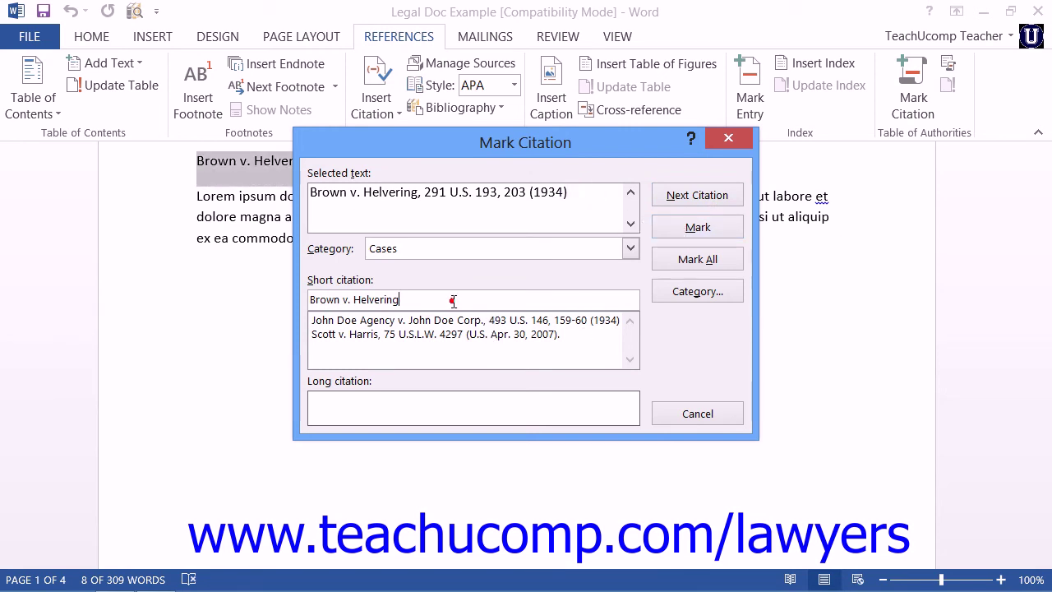
left_click(723, 262)
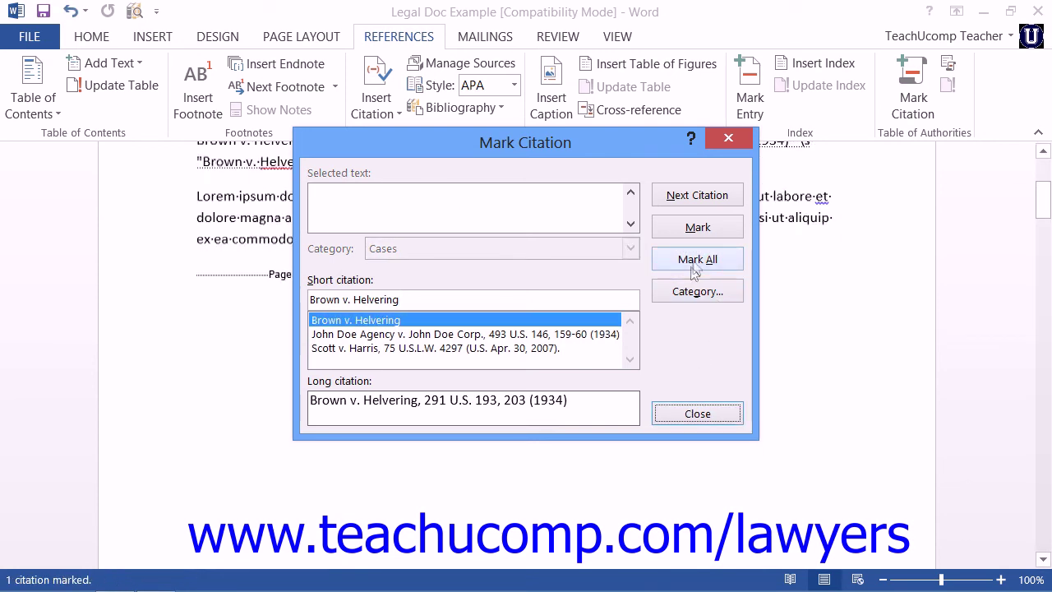
left_click(695, 265)
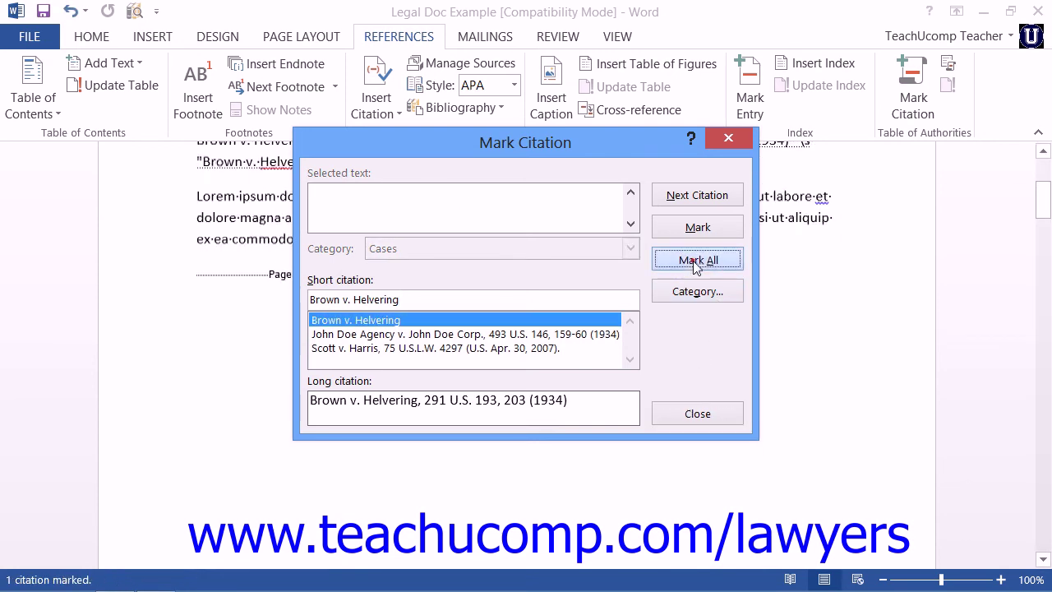
left_click(697, 414)
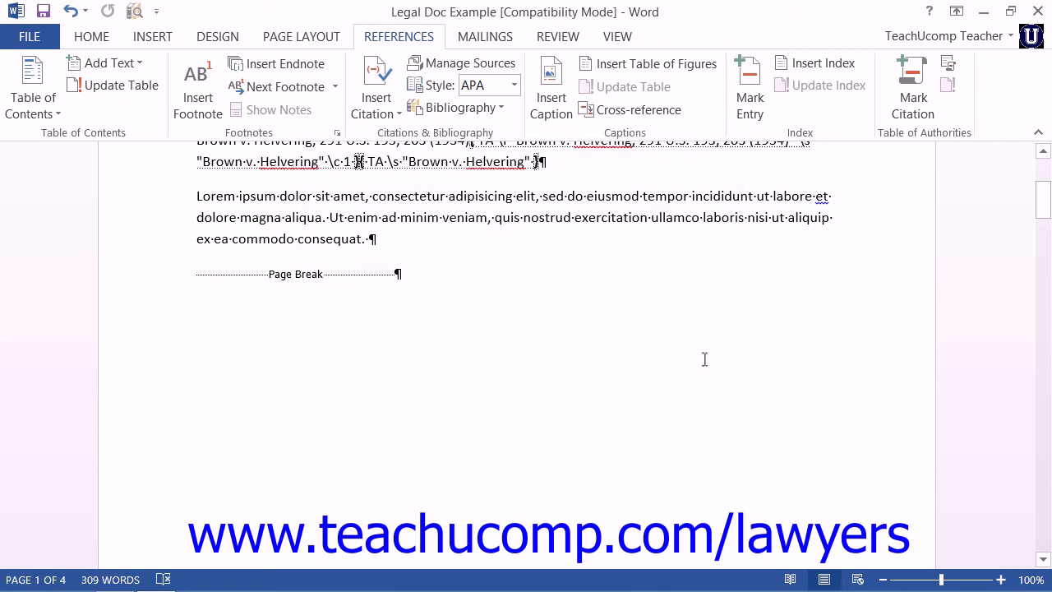
- Turn off Show/Hide ¶ on the Home tab so the TA field codes disappear
scroll(671, 368, "up", 2)
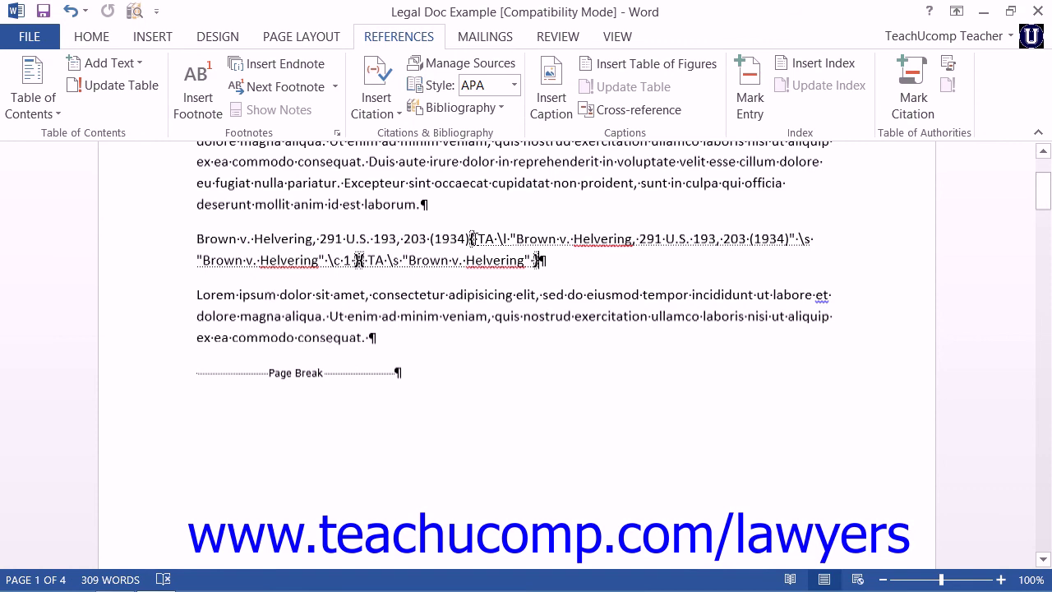
left_click(83, 39)
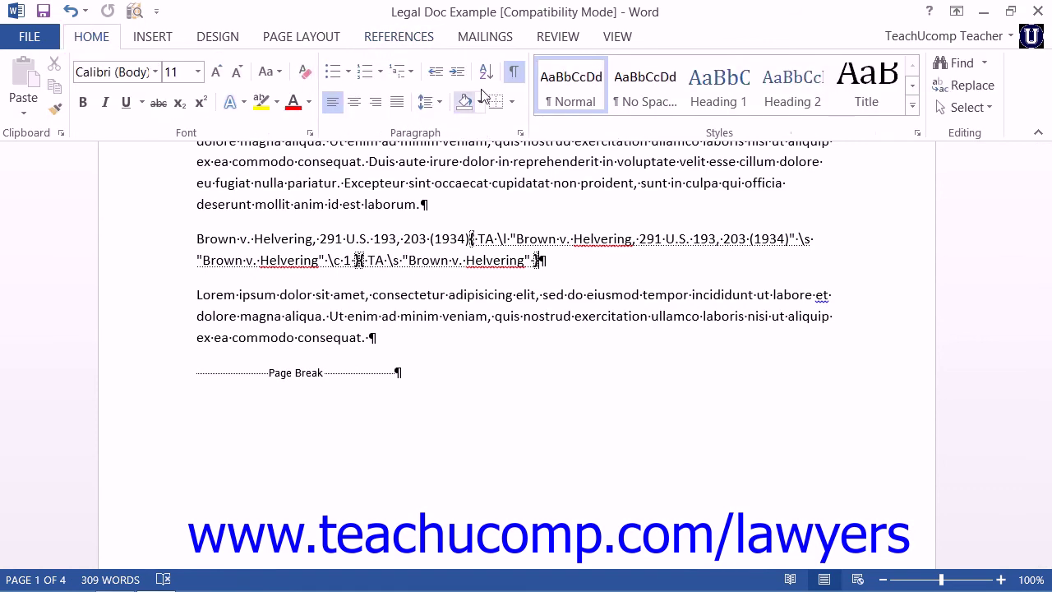
left_click(516, 73)
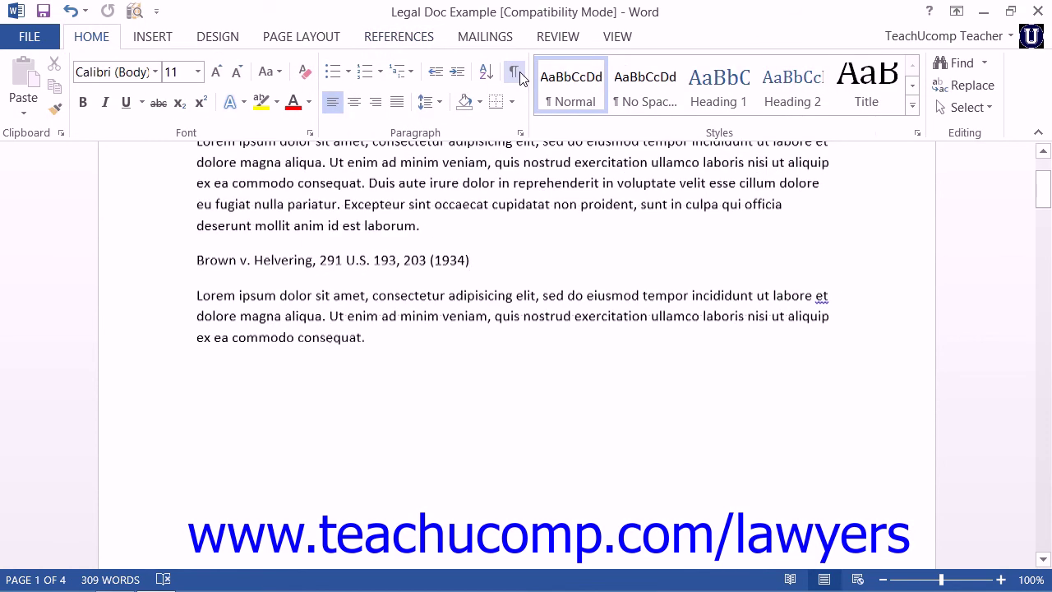
left_click(516, 74)
left_click(517, 74)
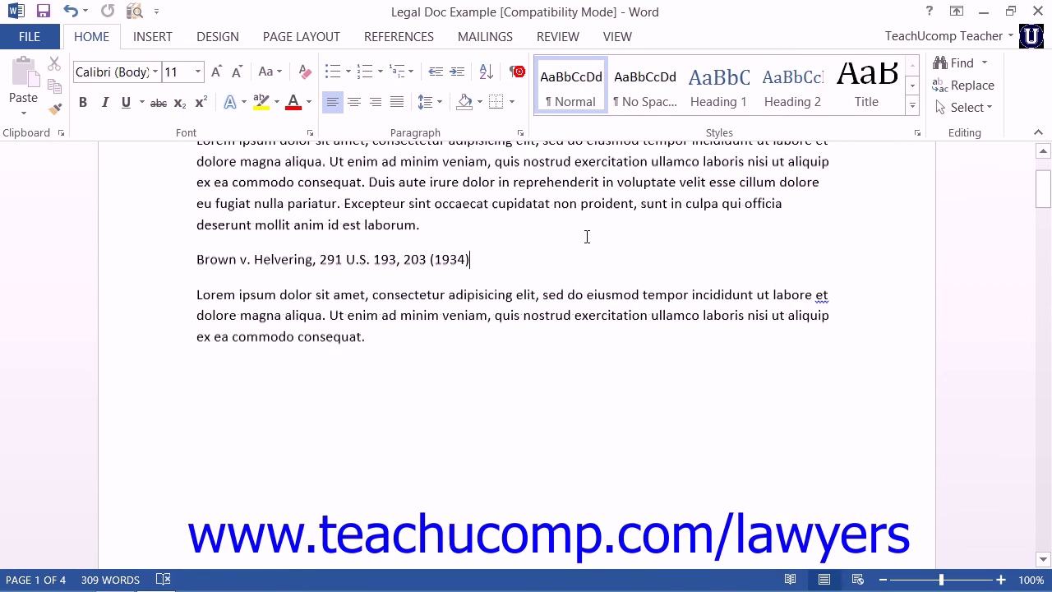